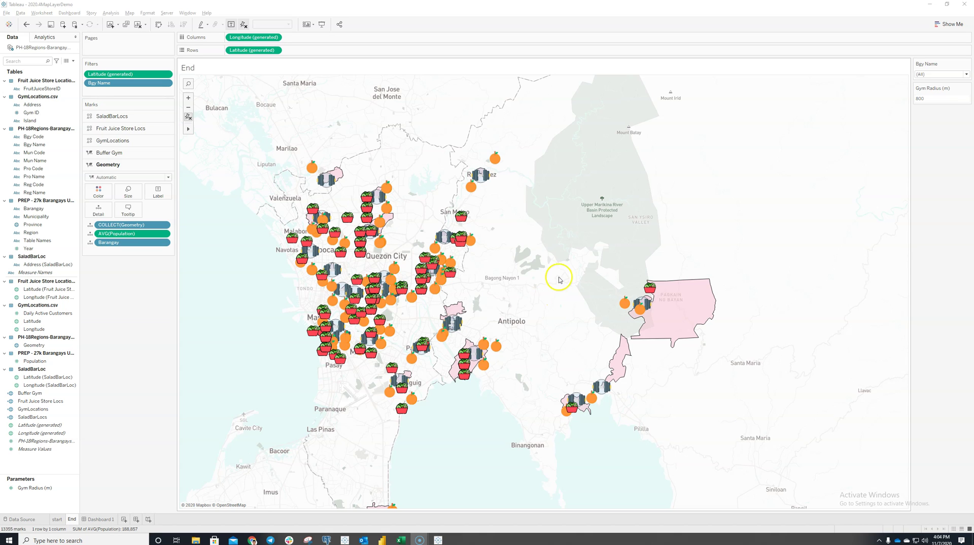
Zoom in near Taytay and annotate the juice store and pink barangay beside its gym
{"action": "scroll", "coordinate": [527, 292], "scroll_direction": "up", "scroll_amount": 2}
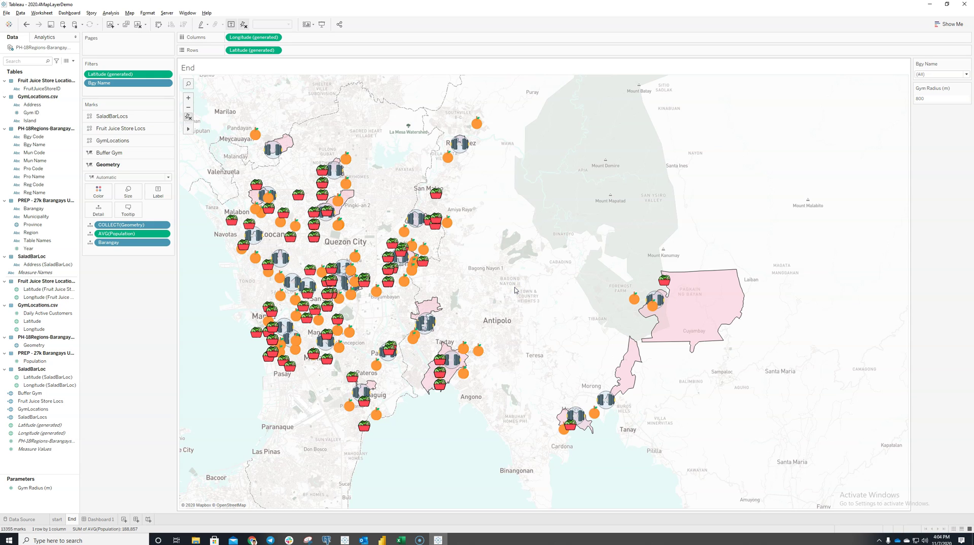
{"action": "left_click_drag", "start_coordinate": [515, 289], "coordinate": [508, 293]}
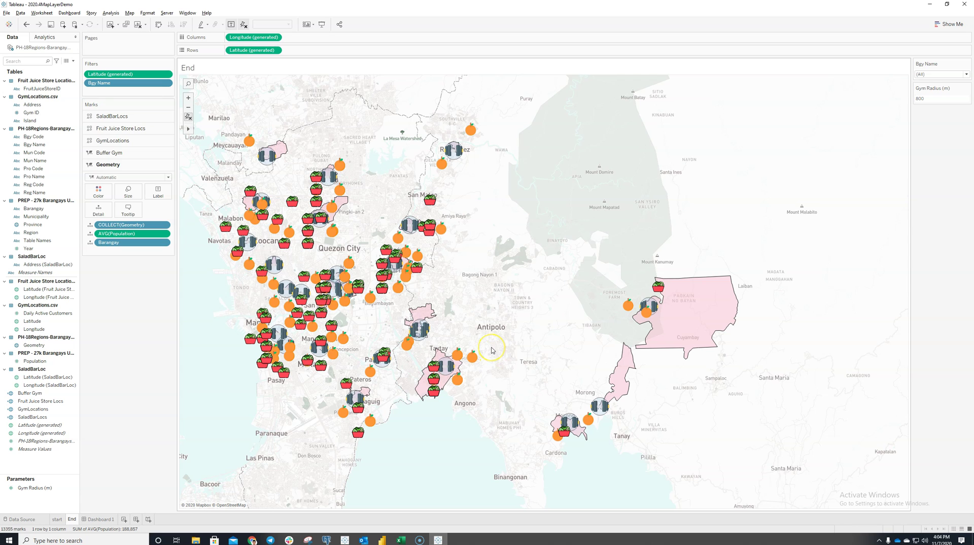
{"action": "scroll", "coordinate": [489, 359], "scroll_direction": "up", "scroll_amount": 2}
{"action": "left_click_drag", "start_coordinate": [446, 342], "coordinate": [487, 370]}
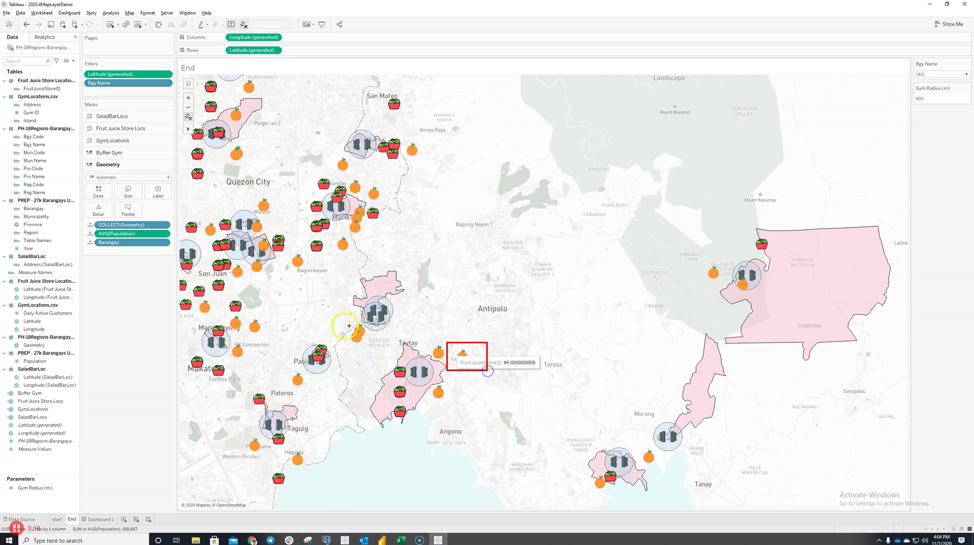
{"action": "mouse_move", "coordinate": [338, 326]}
{"action": "left_mouse_down"}
{"action": "mouse_move", "coordinate": [384, 347]}
{"action": "mouse_move", "coordinate": [431, 333]}
{"action": "left_mouse_up"}
{"action": "mouse_move", "coordinate": [369, 366]}
{"action": "left_mouse_down"}
{"action": "mouse_move", "coordinate": [399, 384]}
{"action": "mouse_move", "coordinate": [424, 426]}
{"action": "left_mouse_up"}
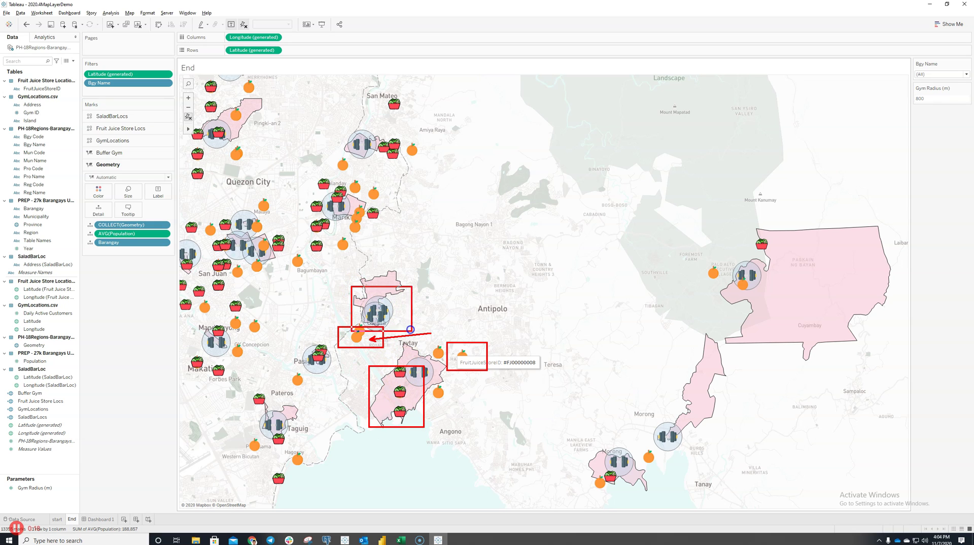
{"action": "key", "text": "Escape"}
Recentre the map and zoom in on the Cuyambay gym and its buffer
{"action": "scroll", "coordinate": [485, 281], "scroll_direction": "down", "scroll_amount": 2}
{"action": "left_click_drag", "start_coordinate": [486, 281], "coordinate": [530, 291]}
{"action": "mouse_move", "coordinate": [290, 327]}
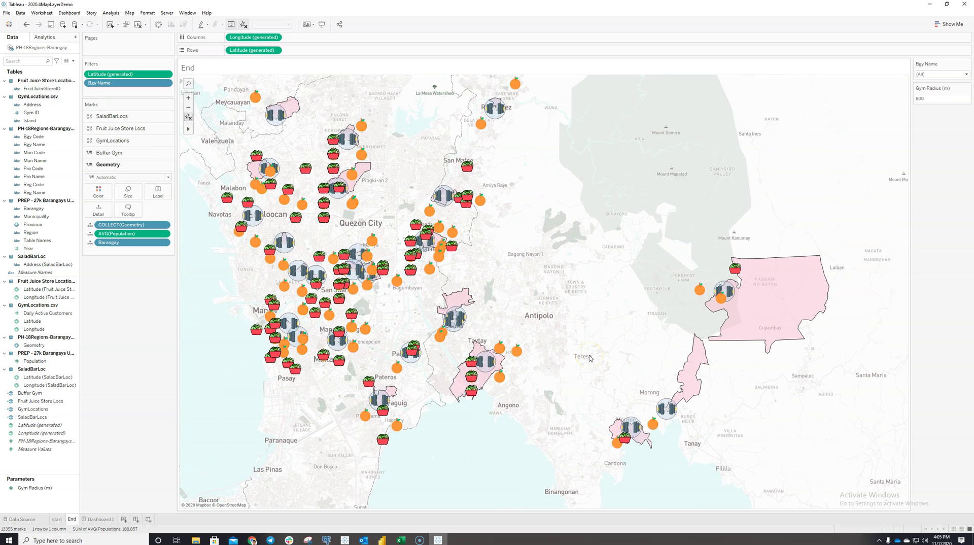
{"action": "left_click_drag", "start_coordinate": [628, 247], "coordinate": [489, 254]}
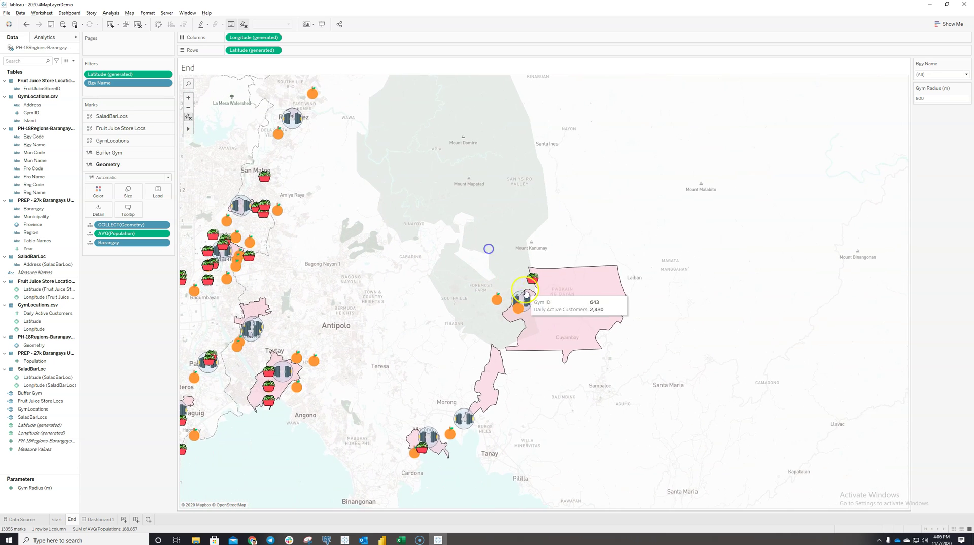
{"action": "scroll", "coordinate": [486, 249], "scroll_direction": "up", "scroll_amount": 3}
{"action": "left_click_drag", "start_coordinate": [479, 251], "coordinate": [465, 252]}
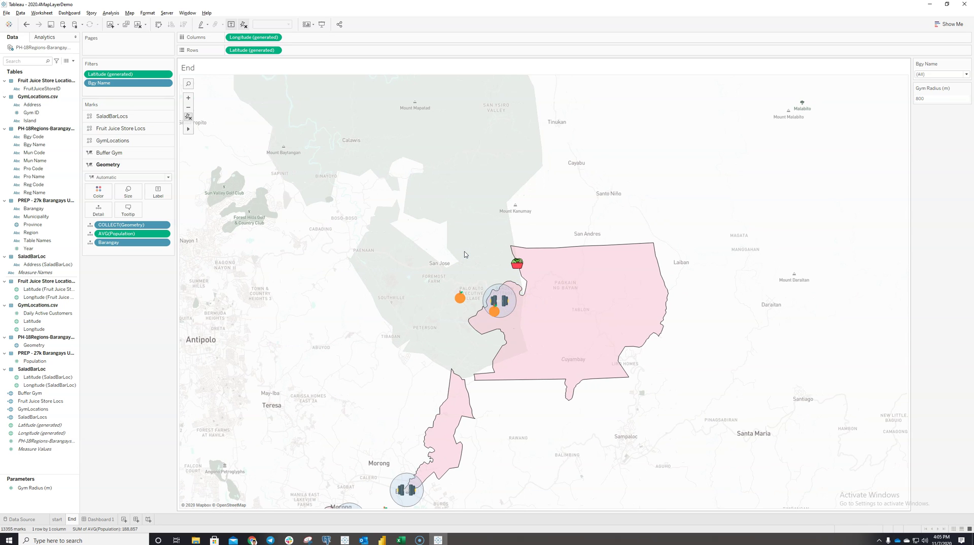
{"action": "scroll", "coordinate": [470, 256], "scroll_direction": "up", "scroll_amount": 2}
{"action": "left_click_drag", "start_coordinate": [471, 259], "coordinate": [461, 240]}
Set the Gym Radius (m) parameter to 500 instead of 800
{"action": "scroll", "coordinate": [463, 244], "scroll_direction": "up", "scroll_amount": 2}
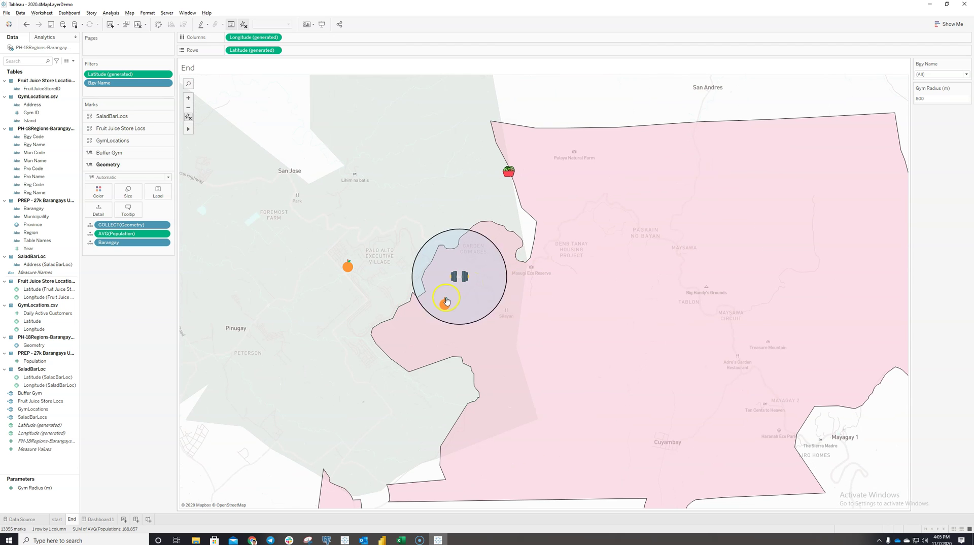
{"action": "mouse_move", "coordinate": [447, 302]}
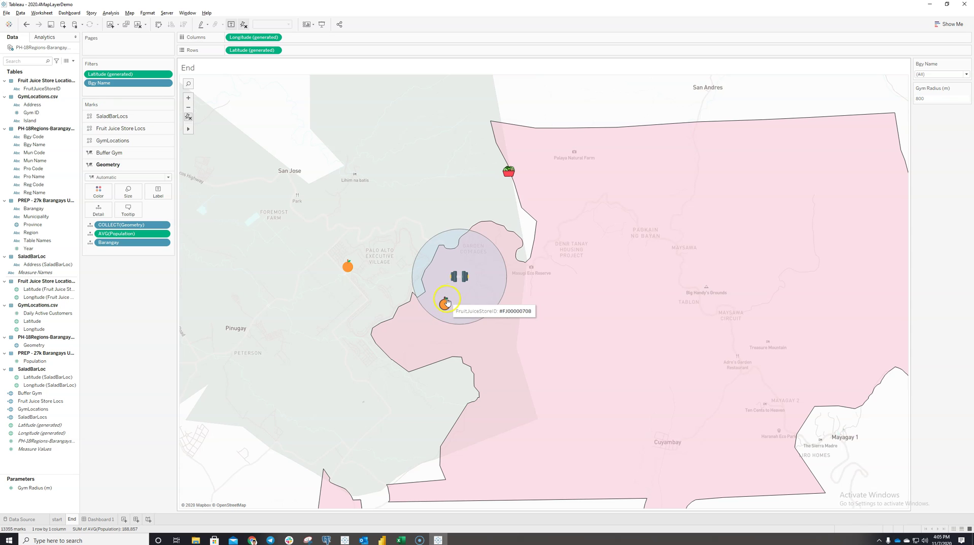
{"action": "mouse_move", "coordinate": [459, 282]}
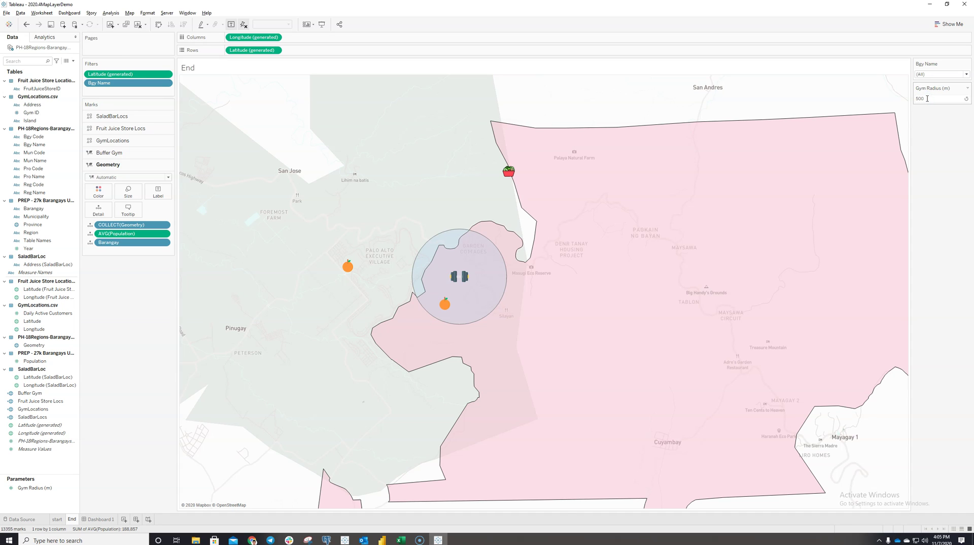
{"action": "key", "text": "Return"}
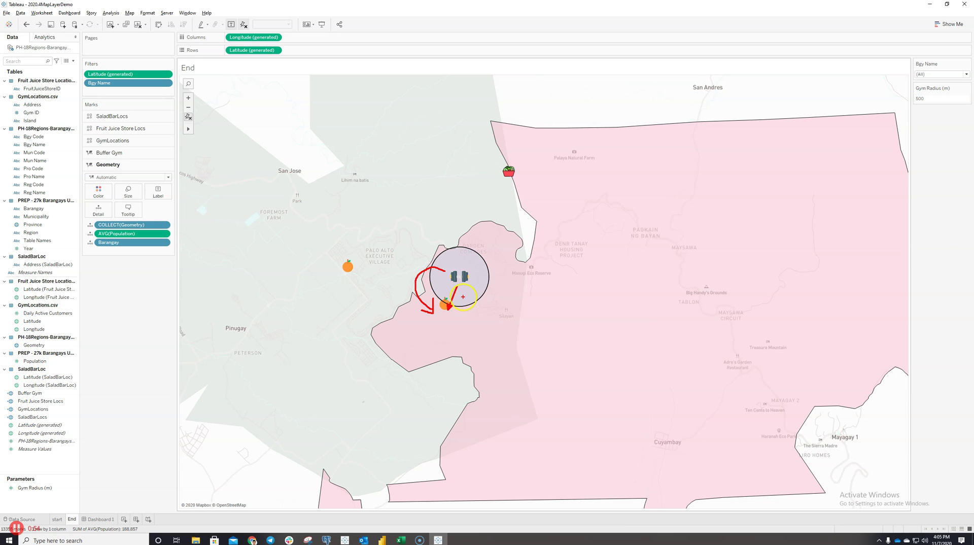
Reset the map to show all marks, then pan toward Marikina
{"action": "key", "text": "Escape"}
{"action": "scroll", "coordinate": [370, 272], "scroll_direction": "down", "scroll_amount": 2}
{"action": "left_click", "coordinate": [189, 119]}
{"action": "scroll", "coordinate": [578, 270], "scroll_direction": "down", "scroll_amount": 2}
{"action": "left_click_drag", "start_coordinate": [578, 270], "coordinate": [575, 271]}
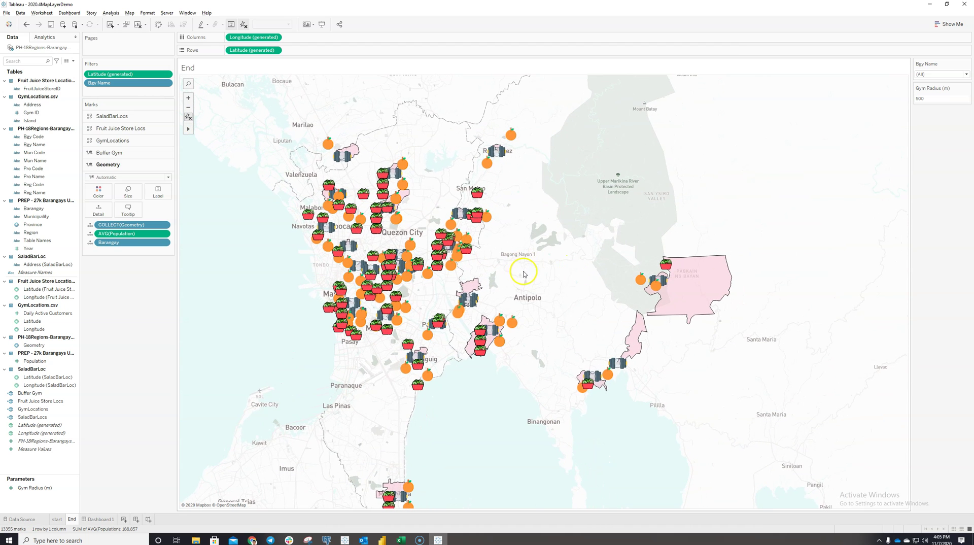
{"action": "scroll", "coordinate": [524, 270], "scroll_direction": "up", "scroll_amount": 2}
{"action": "left_click_drag", "start_coordinate": [550, 284], "coordinate": [571, 309]}
{"action": "left_click", "coordinate": [474, 249]}
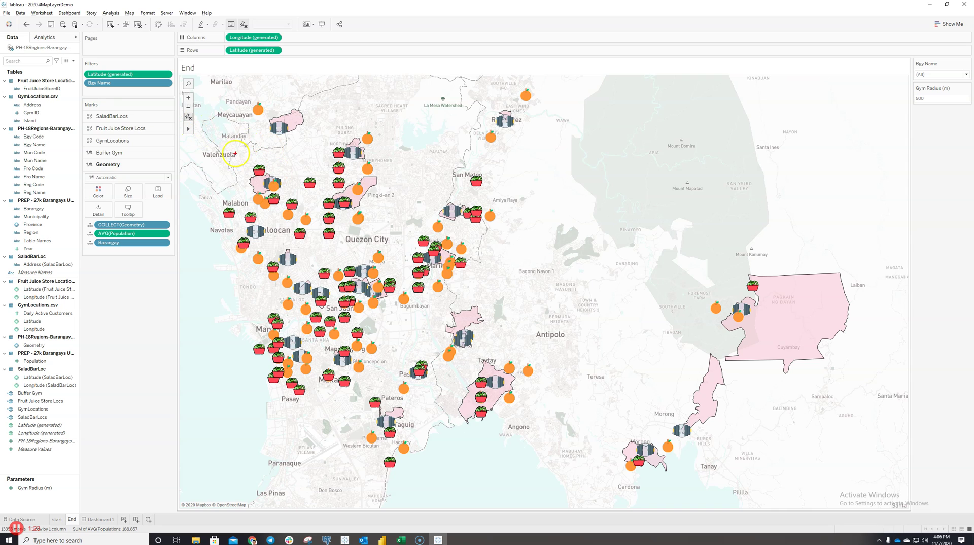
Point out the salad bar, juice store and gym layers, inspect Cuyambay, then reset the map
{"action": "mouse_move", "coordinate": [163, 118]}
{"action": "left_mouse_down"}
{"action": "mouse_move", "coordinate": [311, 148]}
{"action": "mouse_move", "coordinate": [342, 203]}
{"action": "left_mouse_up"}
{"action": "left_click_drag", "start_coordinate": [155, 142], "coordinate": [341, 203]}
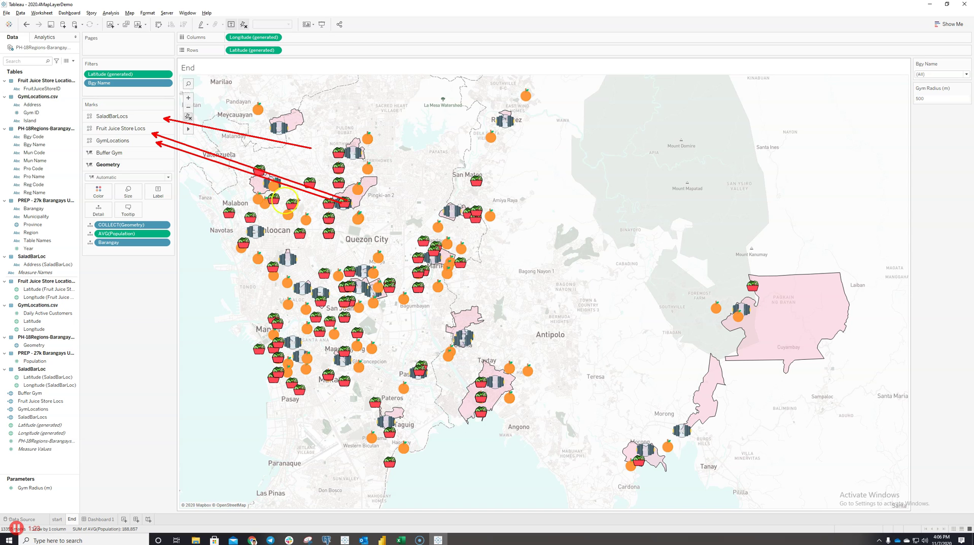
{"action": "key", "text": "Escape"}
{"action": "scroll", "coordinate": [680, 358], "scroll_direction": "up", "scroll_amount": 3}
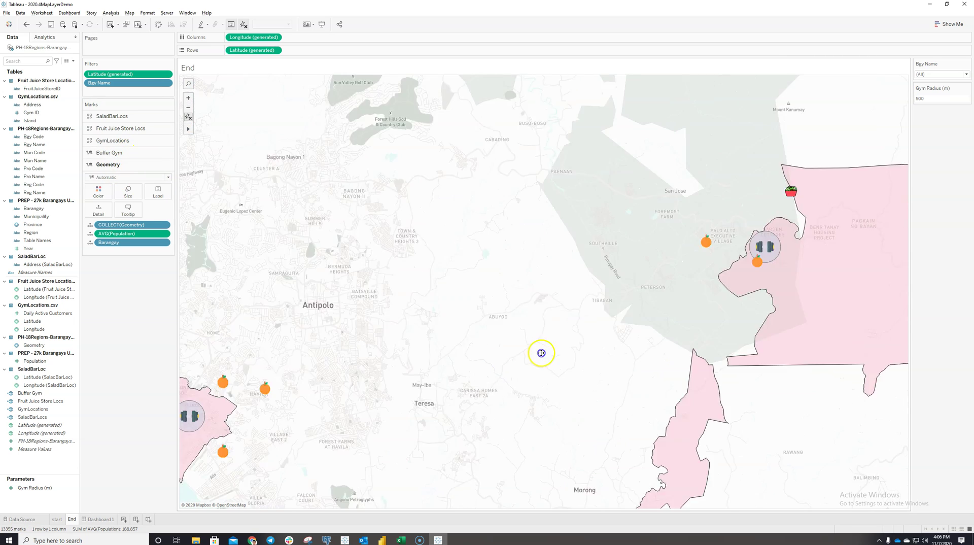
{"action": "scroll", "coordinate": [508, 368], "scroll_direction": "up", "scroll_amount": 2}
{"action": "scroll", "coordinate": [493, 302], "scroll_direction": "up", "scroll_amount": 3}
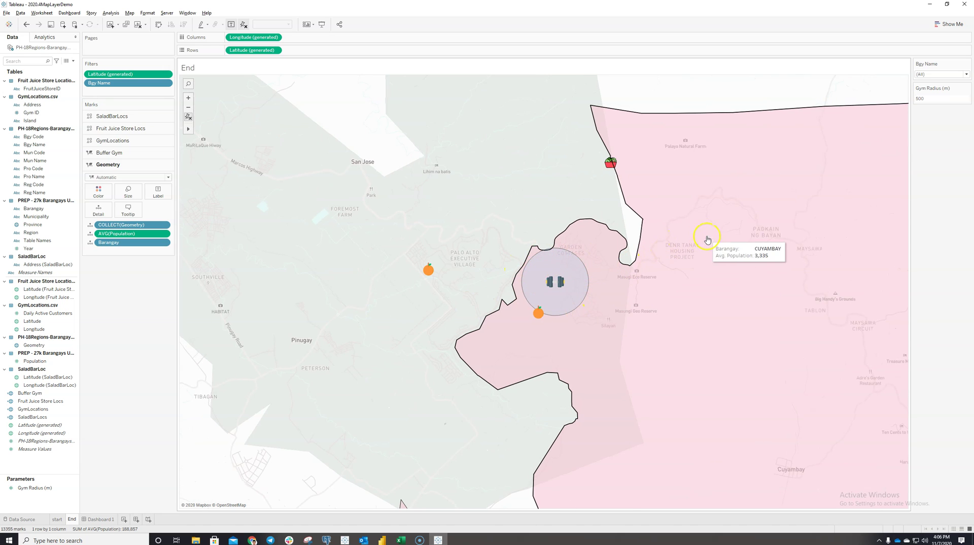
{"action": "left_click_drag", "start_coordinate": [548, 173], "coordinate": [465, 156]}
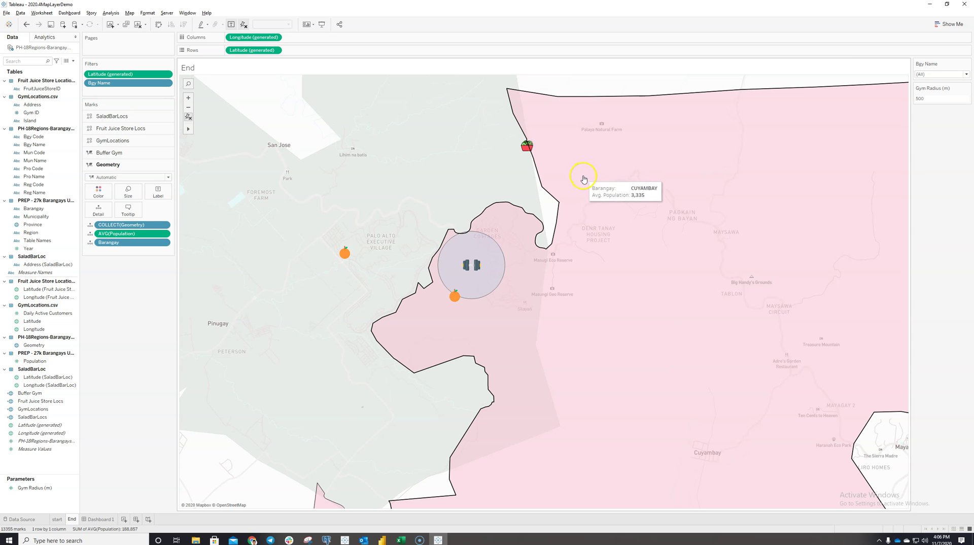
{"action": "scroll", "coordinate": [577, 172], "scroll_direction": "down", "scroll_amount": 1}
{"action": "left_click", "coordinate": [188, 119]}
On the start sheet, inspect a Manila juice store and bring Antipolo and Cuyambay into view
{"action": "left_click", "coordinate": [56, 519]}
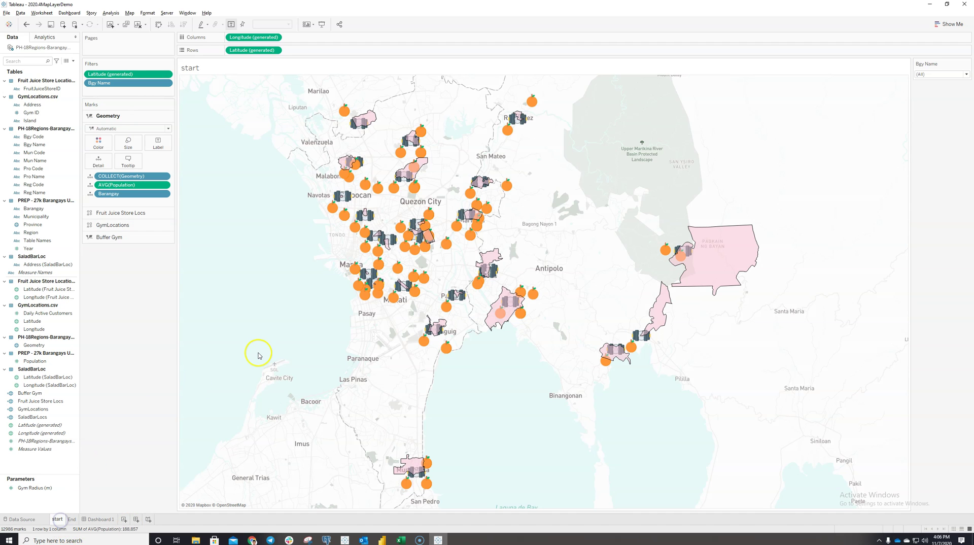
{"action": "left_click_drag", "start_coordinate": [274, 341], "coordinate": [280, 343]}
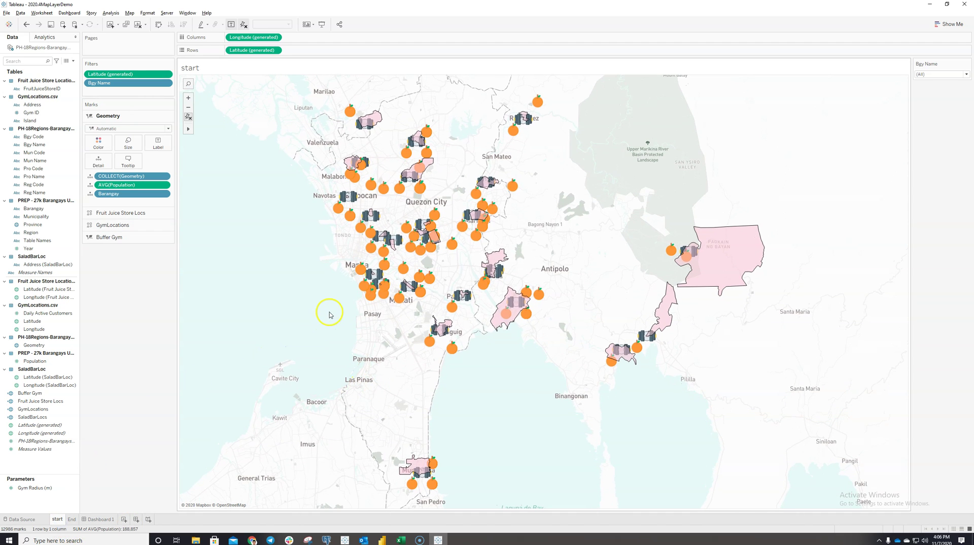
{"action": "mouse_move", "coordinate": [355, 262]}
{"action": "left_click", "coordinate": [388, 254]}
{"action": "left_click_drag", "start_coordinate": [603, 250], "coordinate": [452, 274]}
{"action": "scroll", "coordinate": [583, 289], "scroll_direction": "up", "scroll_amount": 4}
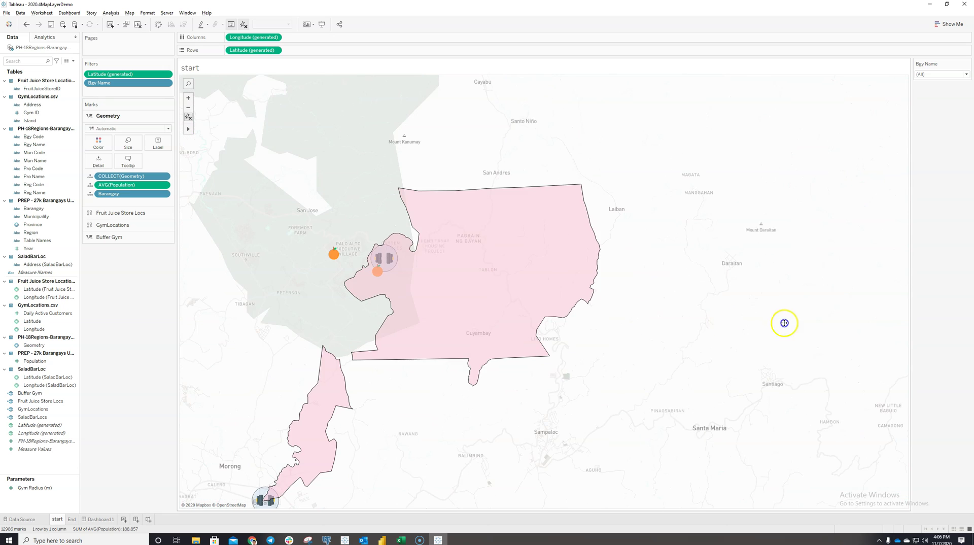
{"action": "scroll", "coordinate": [528, 274], "scroll_direction": "up", "scroll_amount": 1}
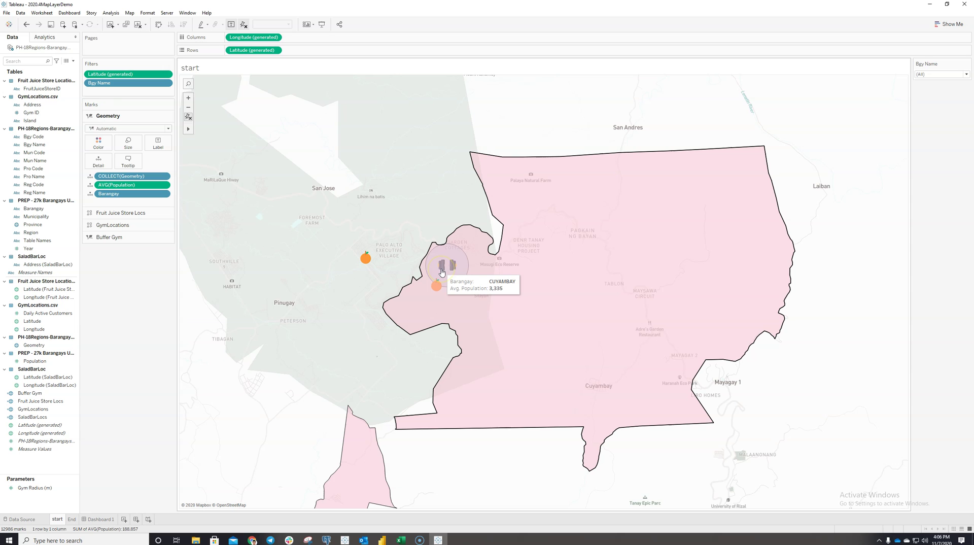
{"action": "scroll", "coordinate": [441, 272], "scroll_direction": "down", "scroll_amount": 2}
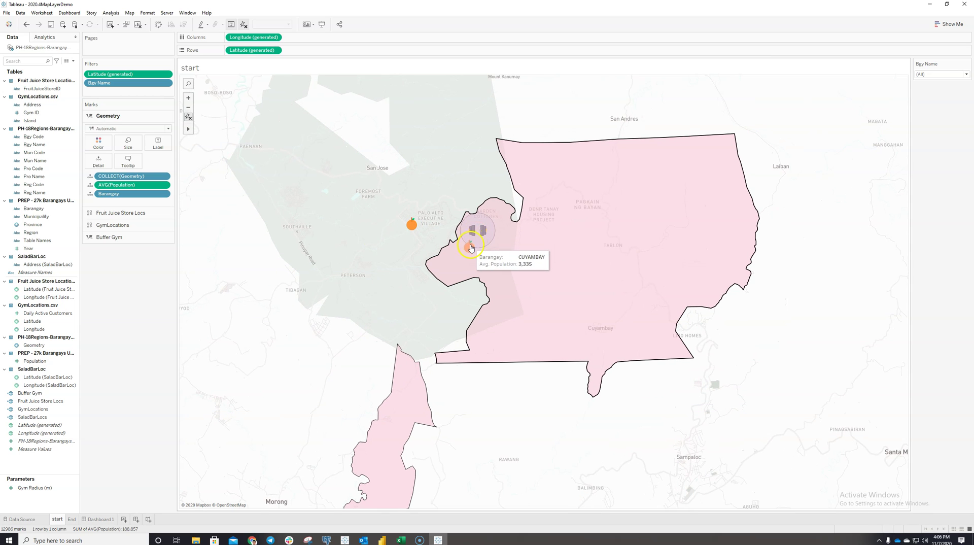
{"action": "scroll", "coordinate": [355, 254], "scroll_direction": "down", "scroll_amount": 1}
{"action": "scroll", "coordinate": [457, 263], "scroll_direction": "up", "scroll_amount": 1}
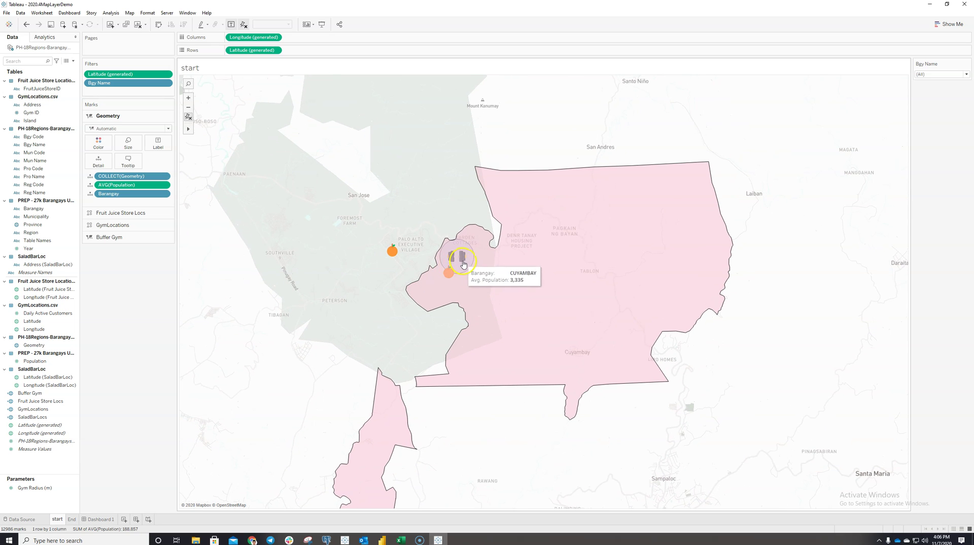
Move the Geometry barangay layer below the juice store, gym and buffer layers
{"action": "left_click_drag", "start_coordinate": [120, 118], "coordinate": [124, 244]}
{"action": "mouse_move", "coordinate": [462, 260]}
{"action": "scroll", "coordinate": [463, 260], "scroll_direction": "up", "scroll_amount": 2}
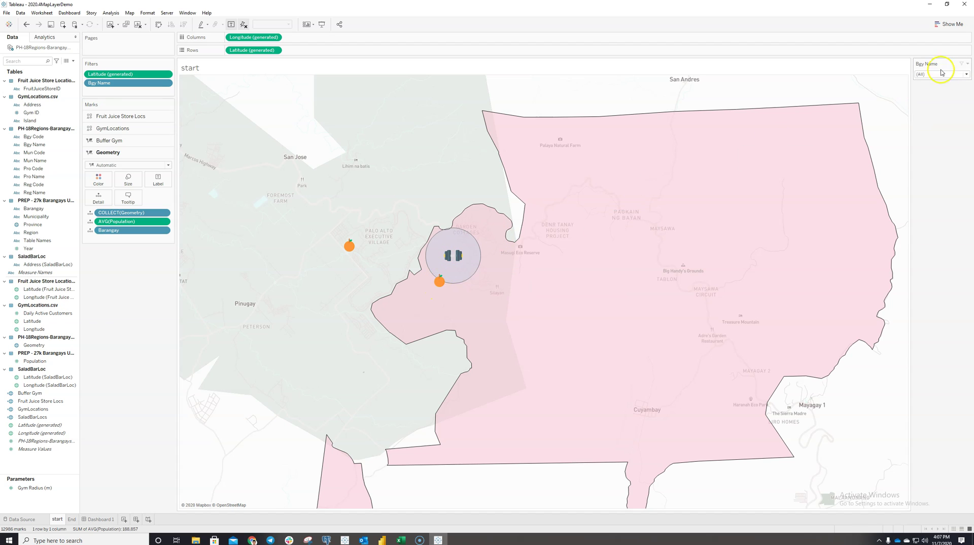
{"action": "mouse_move", "coordinate": [681, 122]}
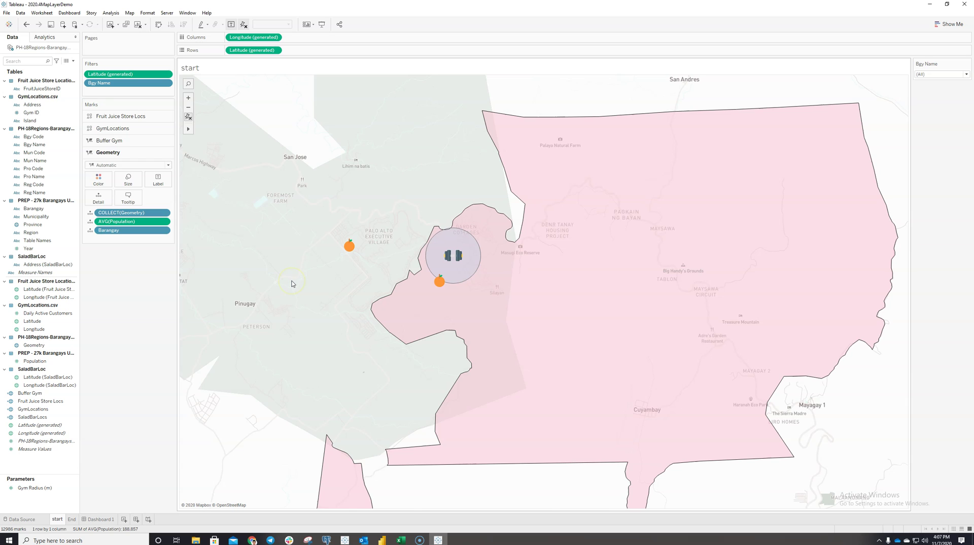
Reset the map, review the SaladBarLocs MAKEPOINT formula, and add SaladBarLocs as a new marks layer
{"action": "left_click", "coordinate": [188, 116]}
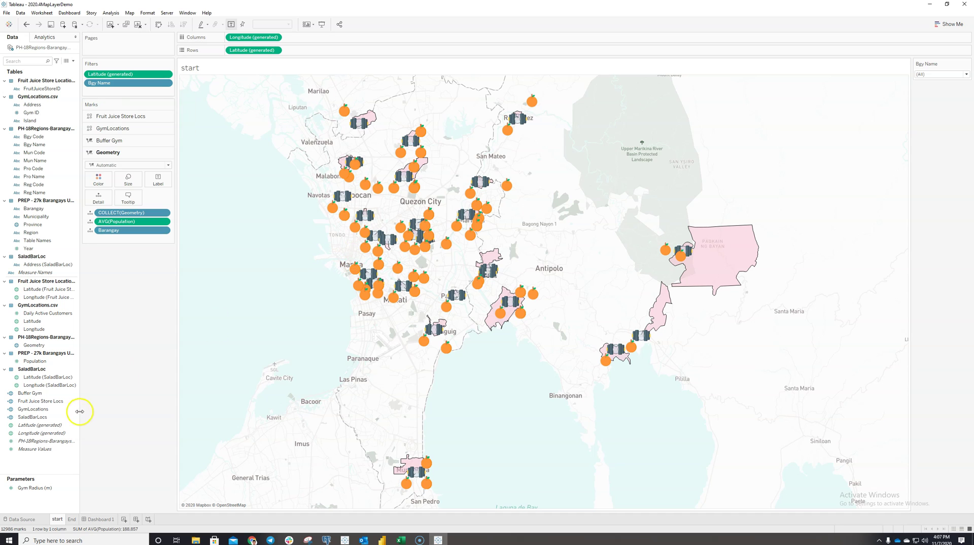
{"action": "left_click", "coordinate": [61, 417]}
{"action": "right_click", "coordinate": [59, 419]}
{"action": "left_click", "coordinate": [67, 313]}
{"action": "scroll", "coordinate": [382, 297], "scroll_direction": "up", "scroll_amount": 4}
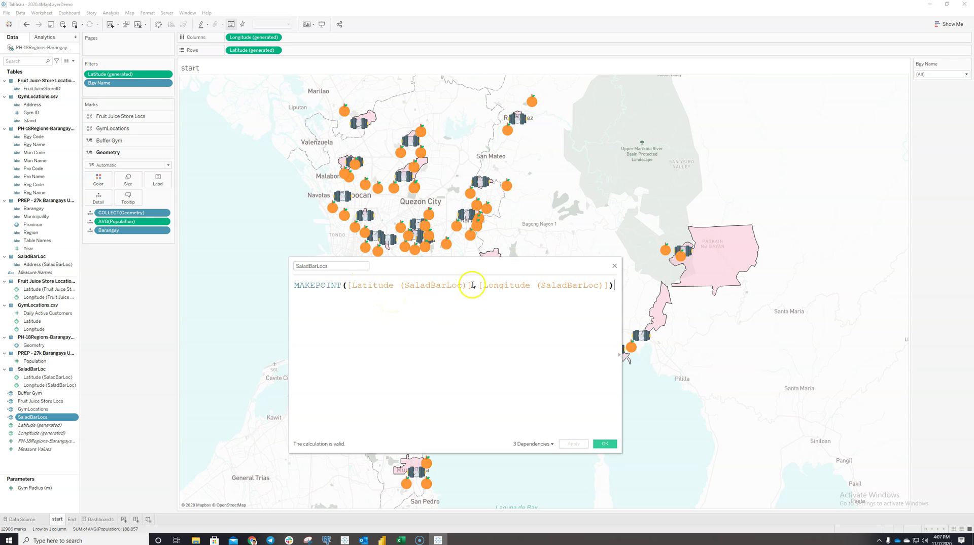
{"action": "left_click", "coordinate": [614, 265]}
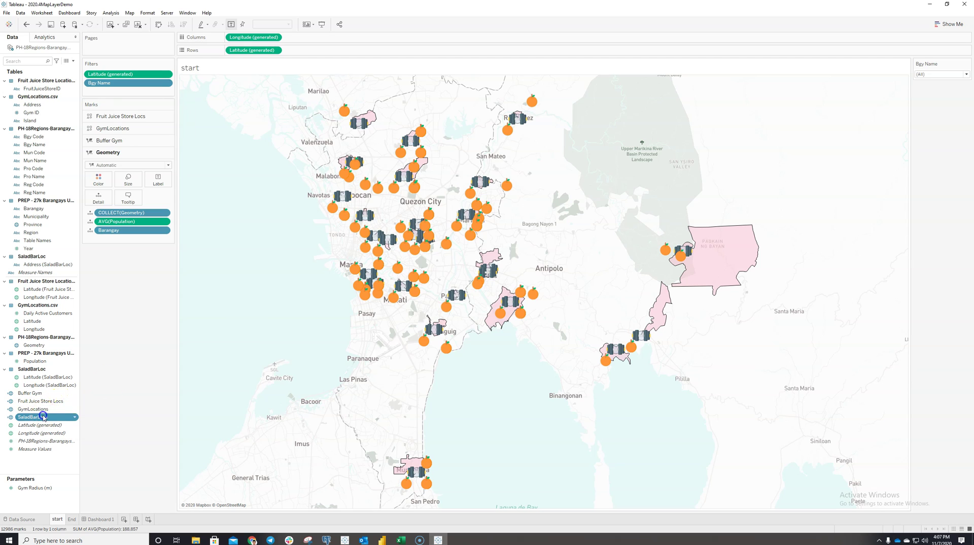
{"action": "left_click_drag", "start_coordinate": [32, 416], "coordinate": [246, 90]}
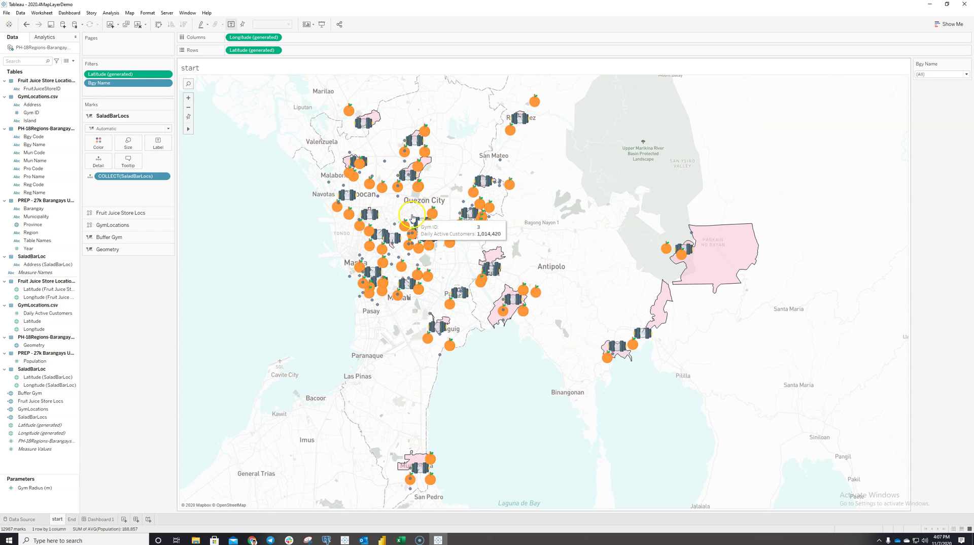
{"action": "scroll", "coordinate": [412, 218], "scroll_direction": "up", "scroll_amount": 5}
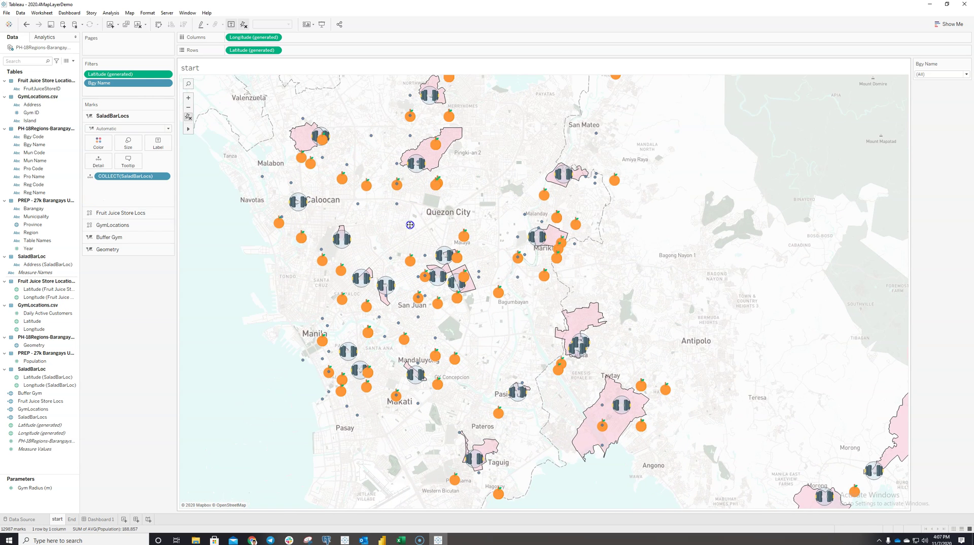
Add Address (SaladBarLoc) to Detail and change the salad bar mark type to Shape
{"action": "left_click", "coordinate": [441, 225]}
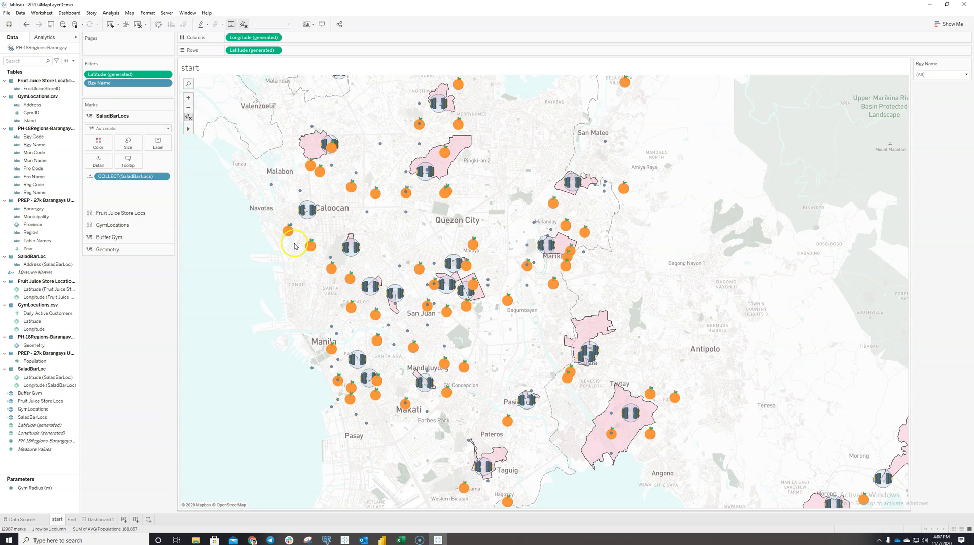
{"action": "left_click_drag", "start_coordinate": [56, 264], "coordinate": [101, 163]}
{"action": "left_click", "coordinate": [135, 128]}
{"action": "left_click", "coordinate": [123, 187]}
Assign the Salad shape palette from More Shapes to the salad bar marks
{"action": "left_click", "coordinate": [154, 162]}
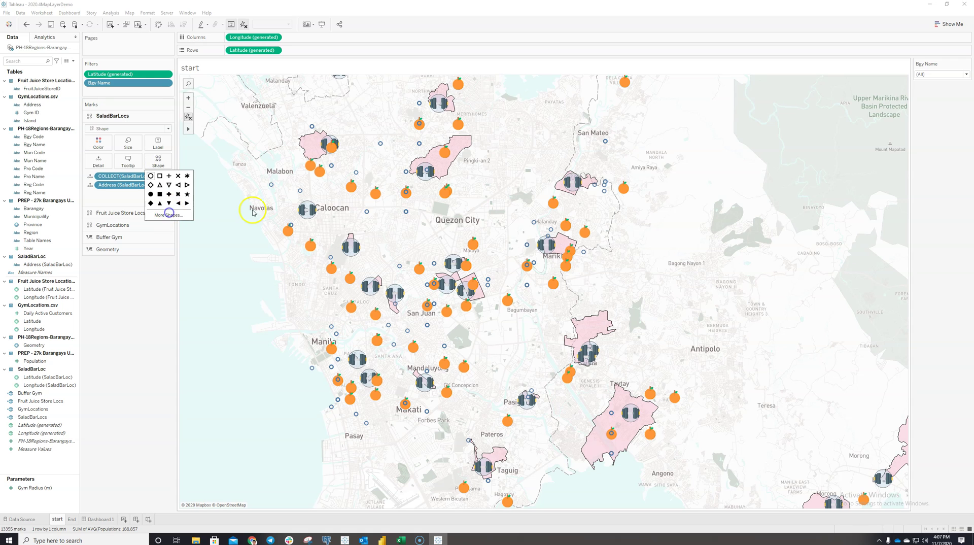
{"action": "left_click", "coordinate": [167, 215]}
{"action": "left_click", "coordinate": [507, 204]}
{"action": "scroll", "coordinate": [512, 312], "scroll_direction": "down", "scroll_amount": 10}
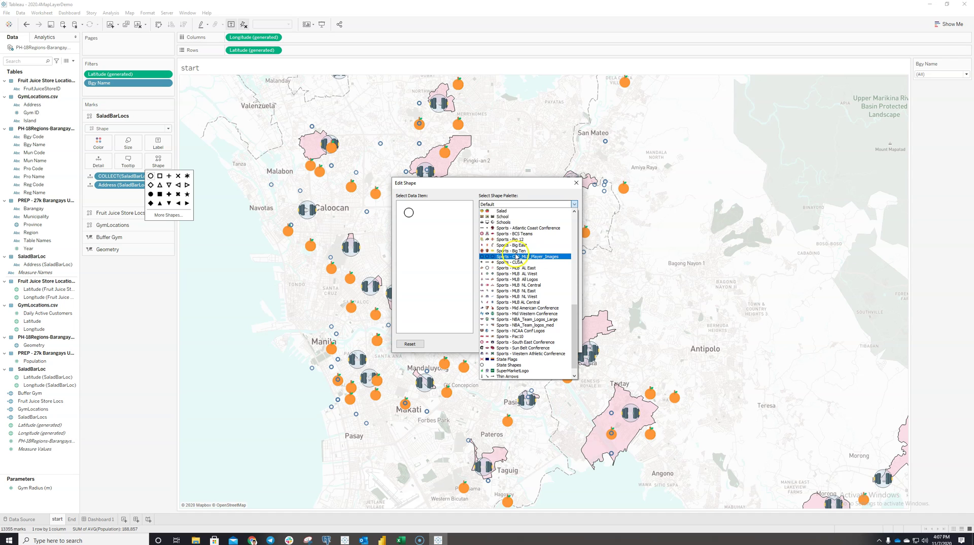
{"action": "left_click", "coordinate": [515, 205]}
{"action": "left_click", "coordinate": [515, 204]}
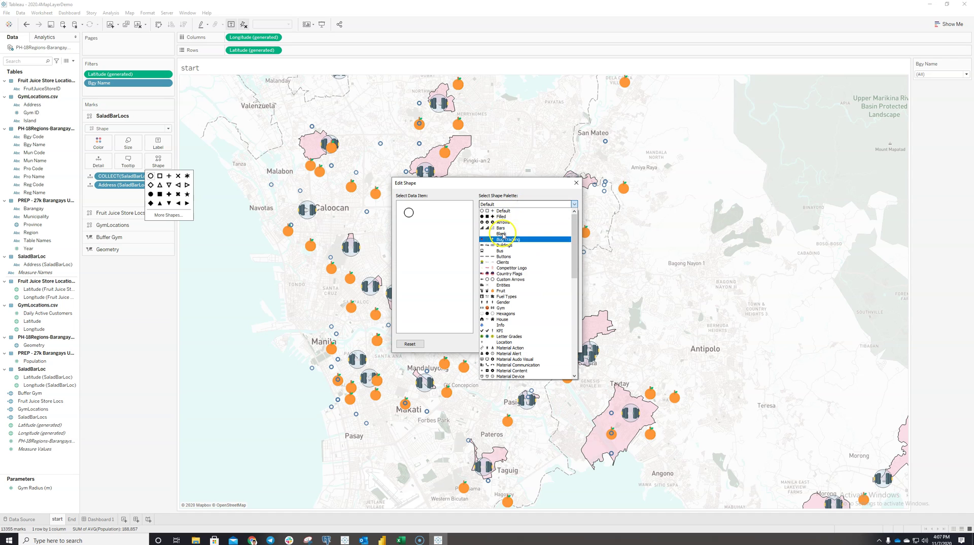
{"action": "scroll", "coordinate": [505, 287], "scroll_direction": "down", "scroll_amount": 5}
{"action": "left_click", "coordinate": [503, 306]}
{"action": "left_click", "coordinate": [561, 344]}
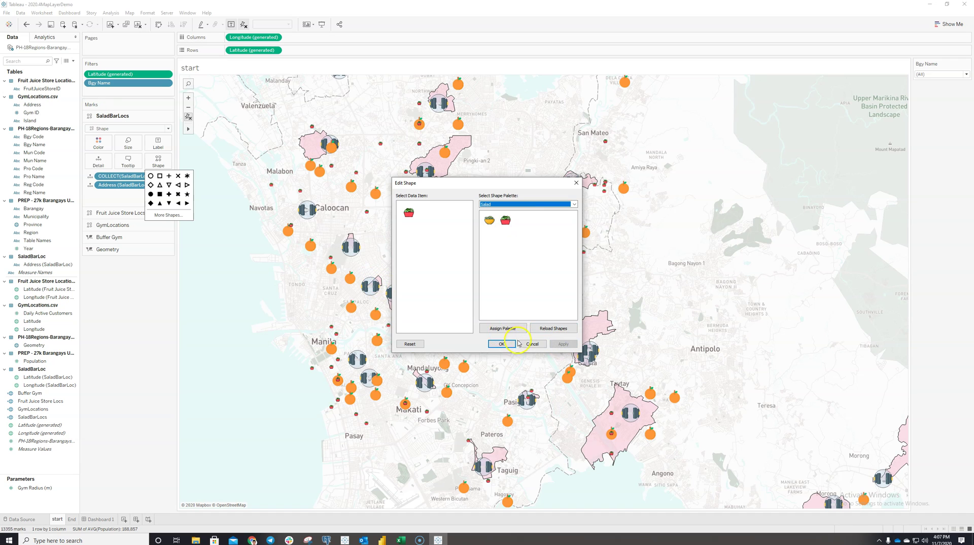
{"action": "left_click", "coordinate": [501, 344]}
Make the salad icons much larger and view the area toward Caloocan and San Mateo
{"action": "left_click", "coordinate": [128, 142]}
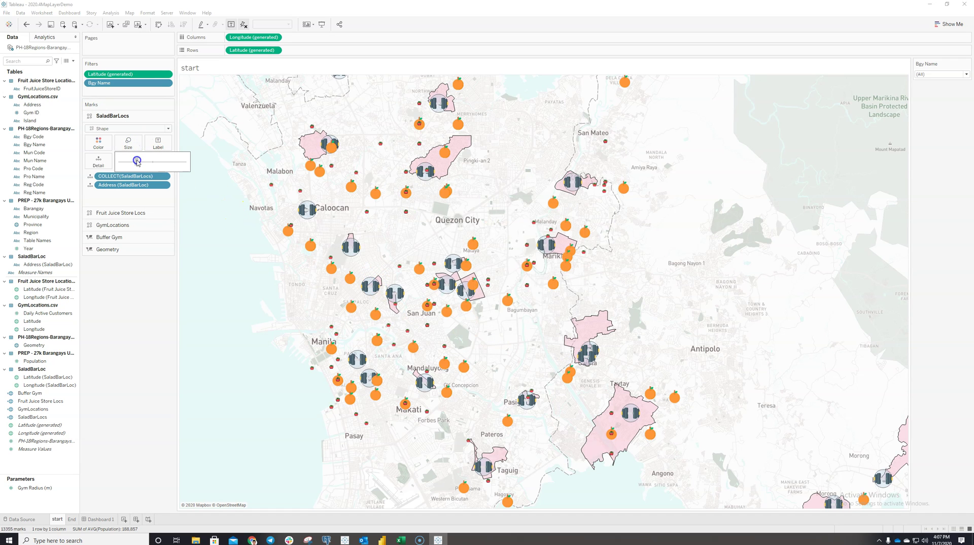
{"action": "left_click", "coordinate": [162, 161]}
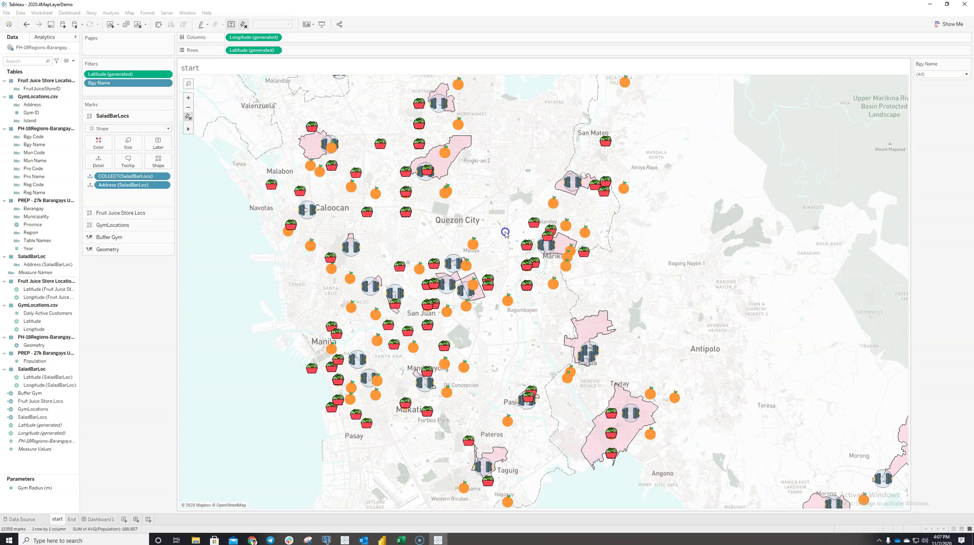
{"action": "left_click_drag", "start_coordinate": [505, 232], "coordinate": [441, 217]}
{"action": "scroll", "coordinate": [528, 247], "scroll_direction": "down", "scroll_amount": 1}
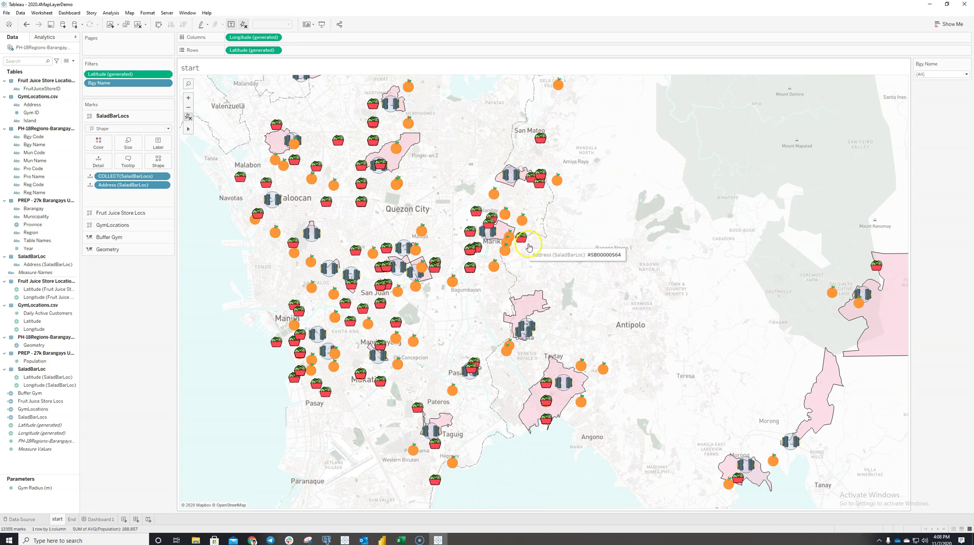
{"action": "scroll", "coordinate": [538, 253], "scroll_direction": "up", "scroll_amount": 2}
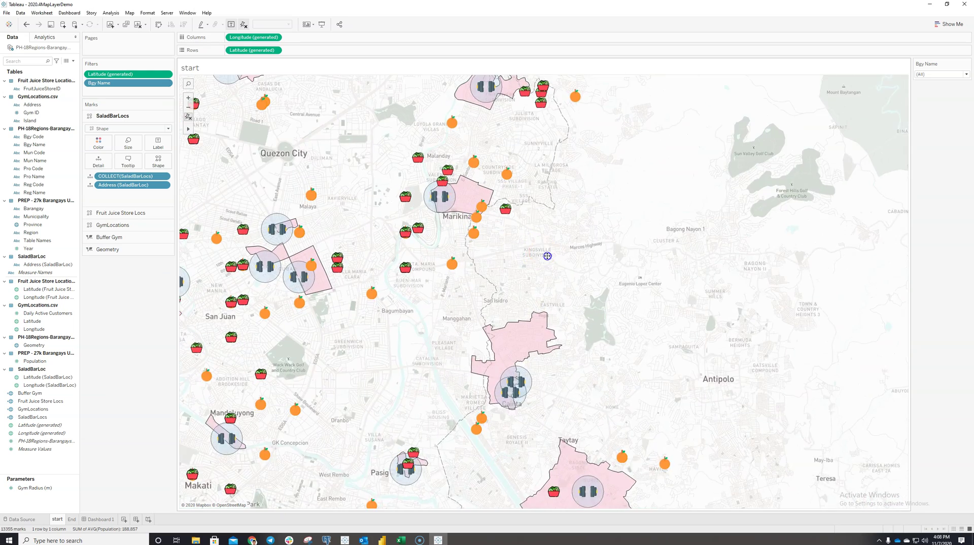
{"action": "left_click_drag", "start_coordinate": [547, 256], "coordinate": [714, 362]}
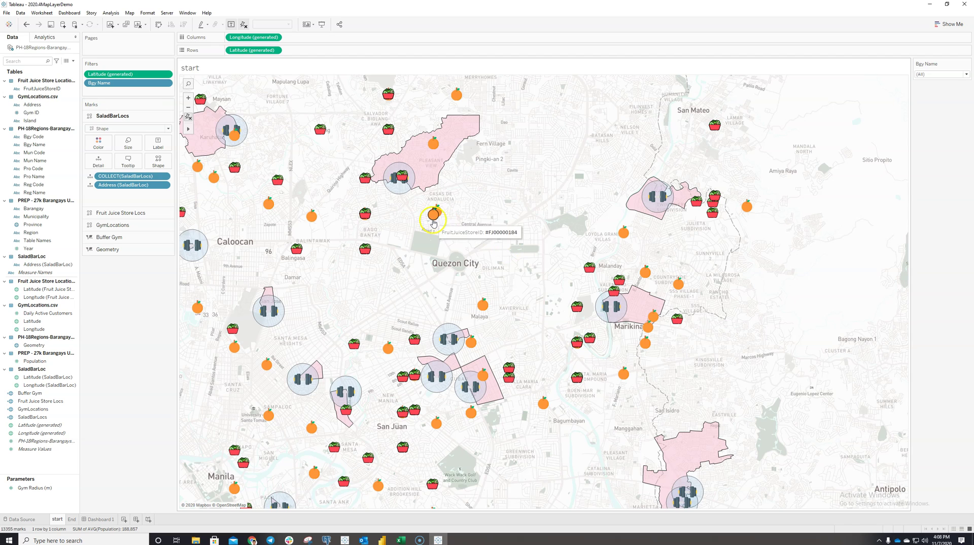
Turn off the Fruit Juice Store Locs and Geometry layers with their eye icons
{"action": "left_click", "coordinate": [89, 213]}
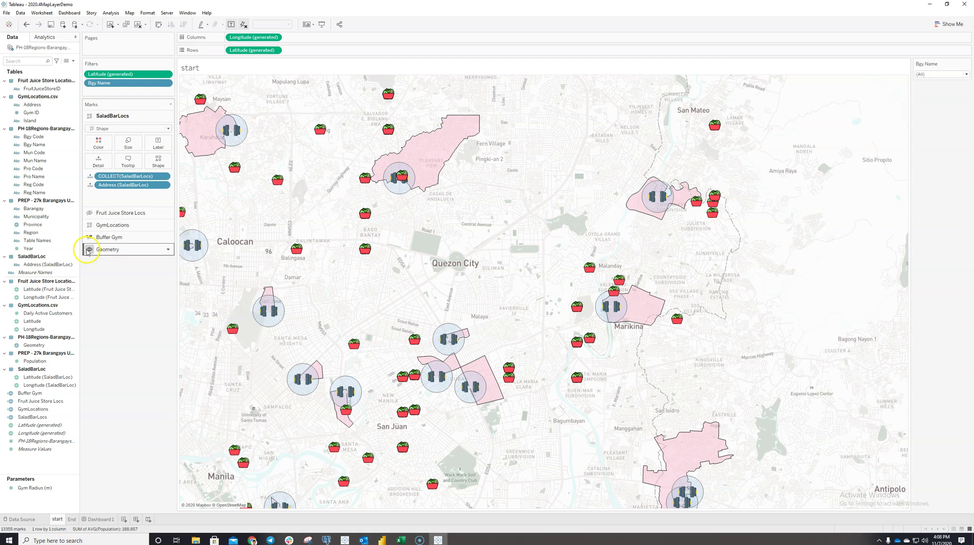
{"action": "left_click", "coordinate": [89, 249]}
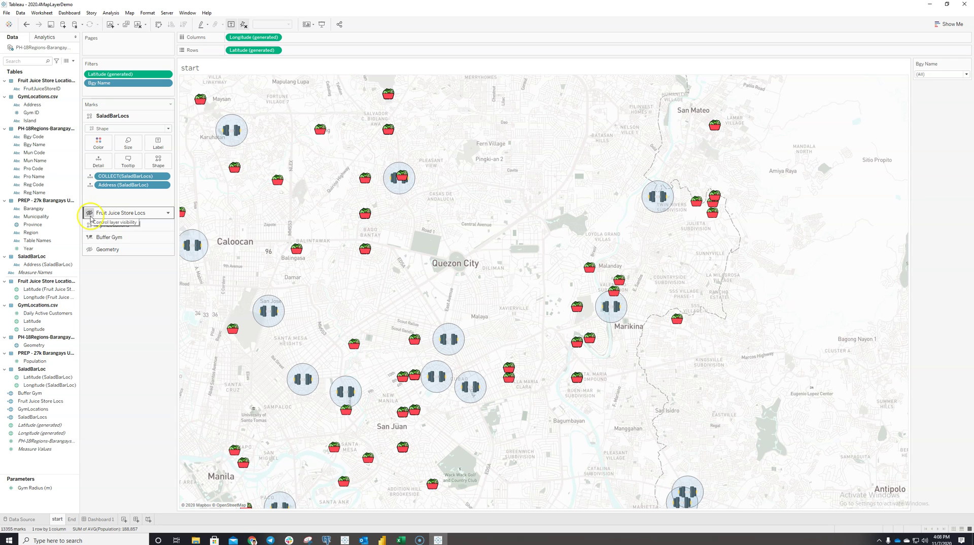
{"action": "left_click_drag", "start_coordinate": [406, 258], "coordinate": [393, 232]}
{"action": "scroll", "coordinate": [411, 224], "scroll_direction": "down", "scroll_amount": 3}
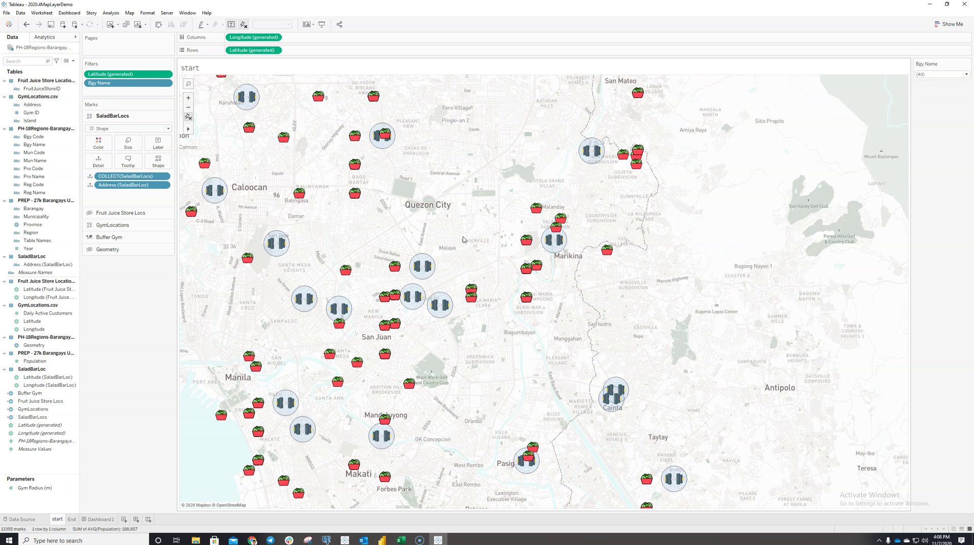
{"action": "left_click", "coordinate": [455, 227]}
{"action": "scroll", "coordinate": [457, 226], "scroll_direction": "down", "scroll_amount": 1}
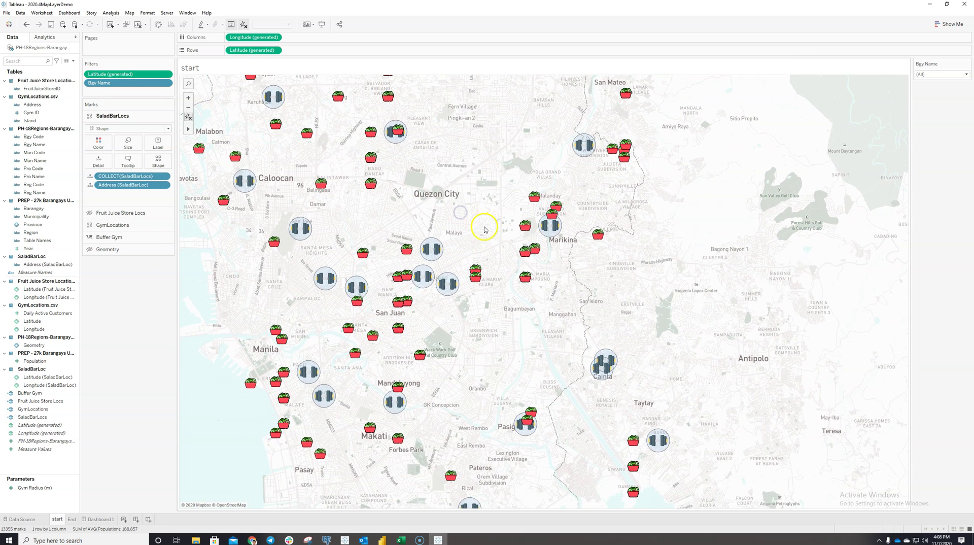
{"action": "left_click_drag", "start_coordinate": [483, 228], "coordinate": [474, 259]}
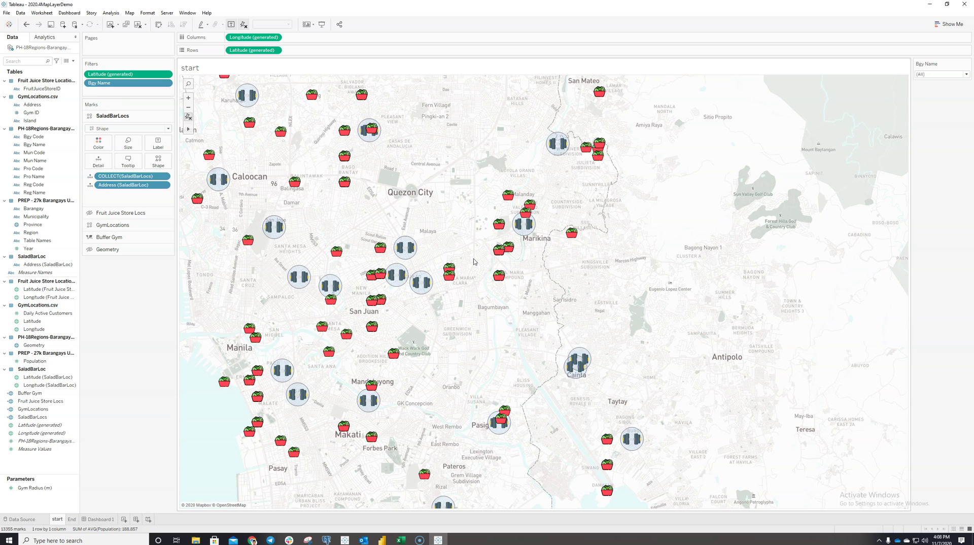